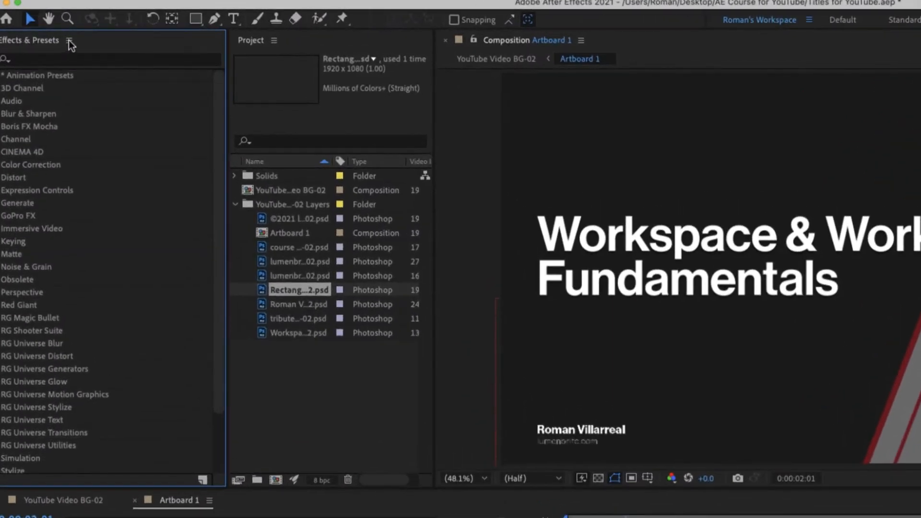
Undock the Effects & Presets panel, move it over the composition view and close it
{"action": "left_click", "coordinate": [69, 42]}
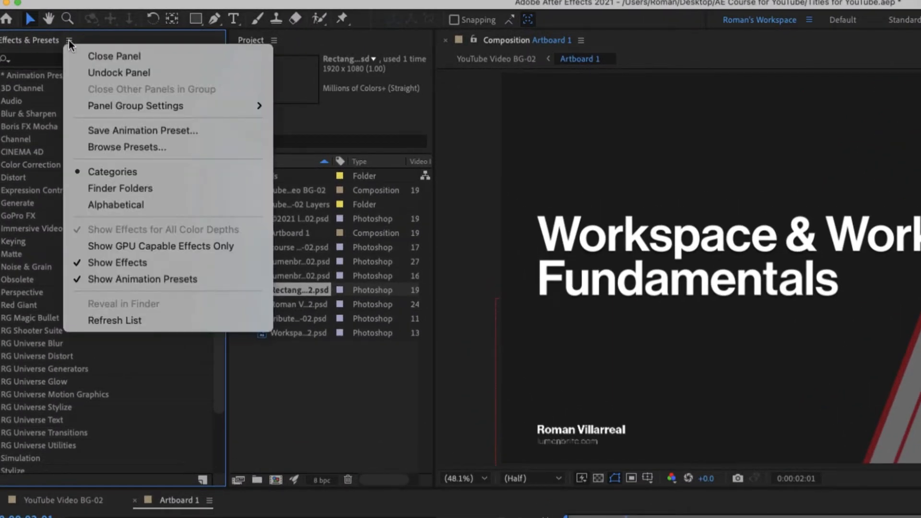
{"action": "left_click", "coordinate": [91, 68]}
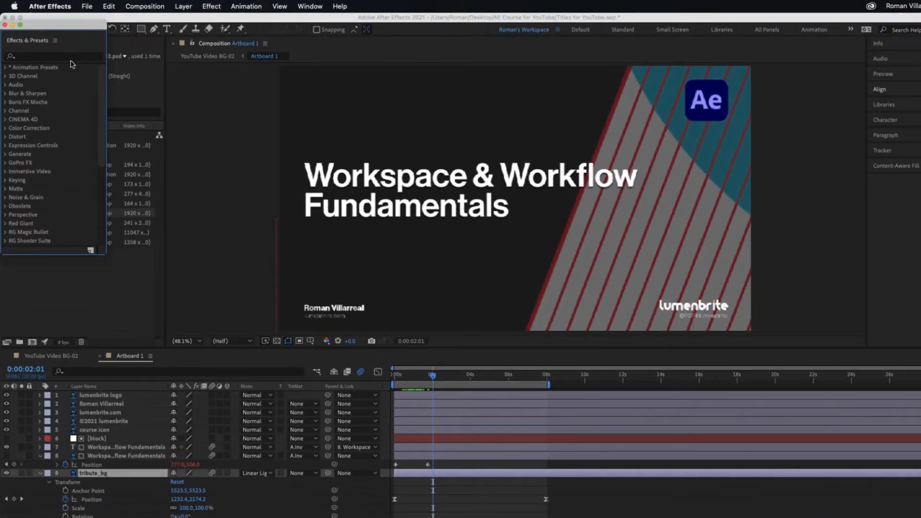
{"action": "left_click_drag", "start_coordinate": [53, 24], "coordinate": [493, 134]}
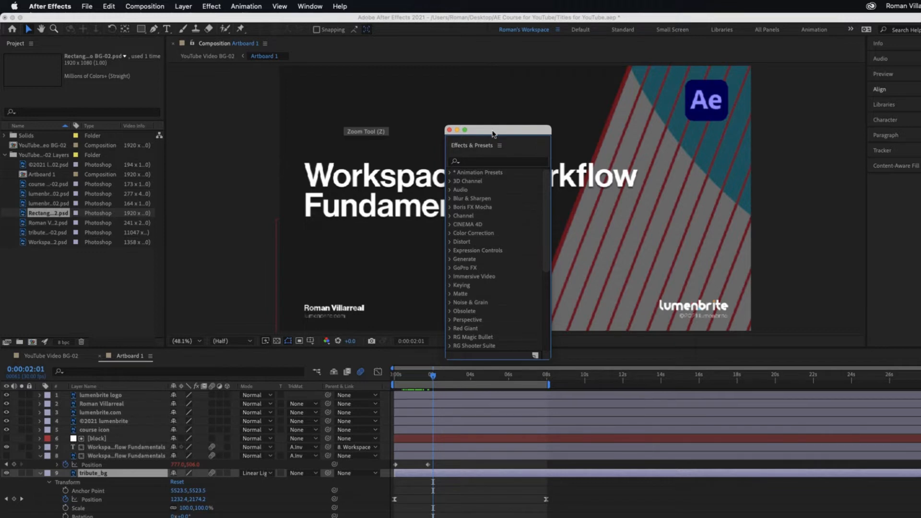
{"action": "left_click", "coordinate": [450, 130]}
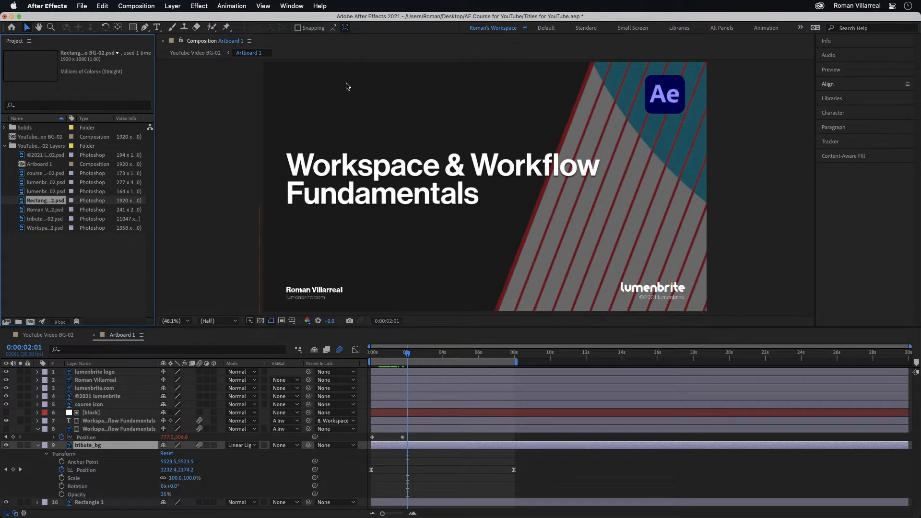
Reopen the Effects & Presets panel and reset the custom workspace to its saved layout
{"action": "left_click", "coordinate": [292, 6]}
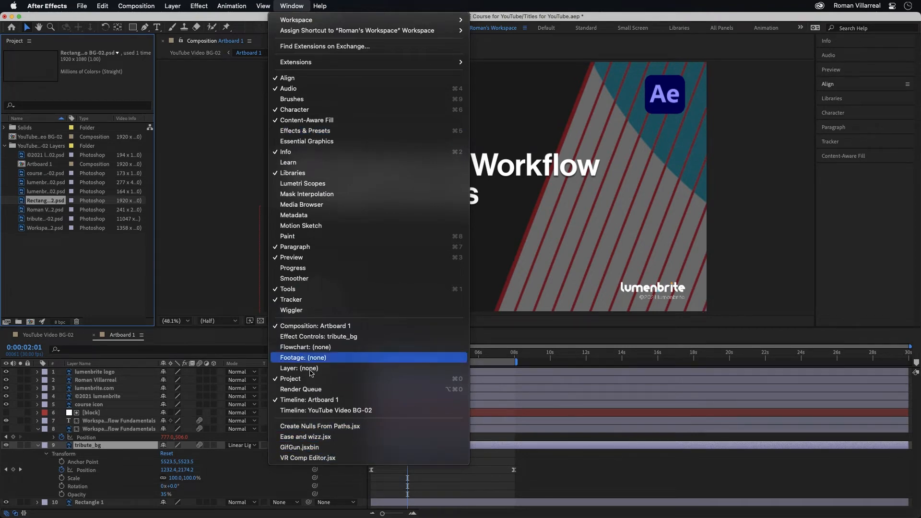
{"action": "mouse_move", "coordinate": [303, 29]}
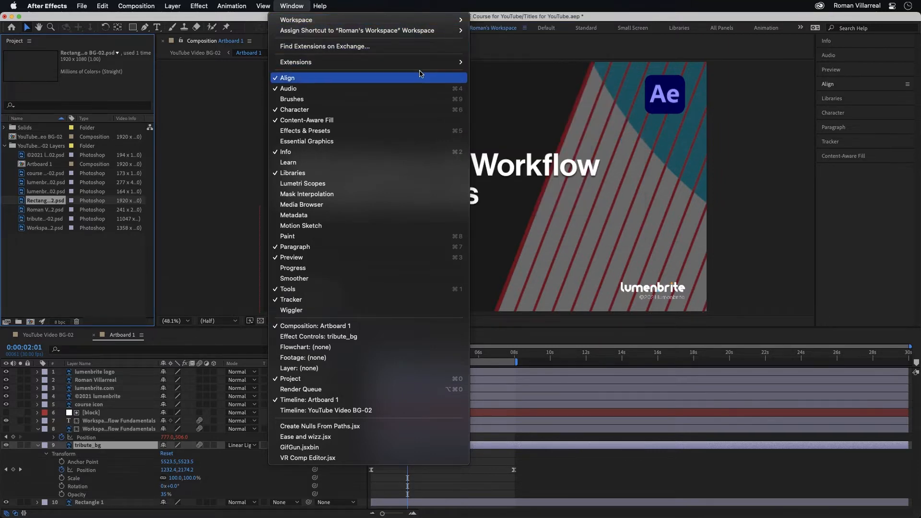
{"action": "left_click", "coordinate": [343, 133]}
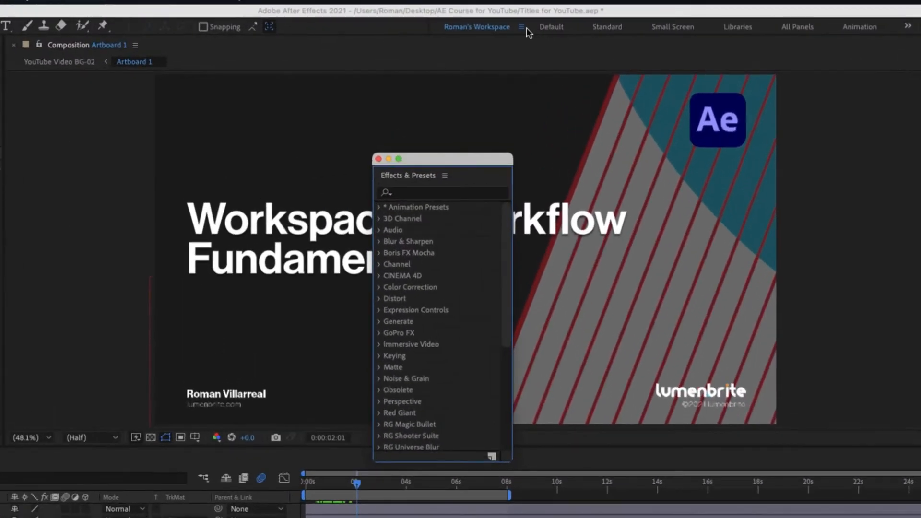
{"action": "left_click", "coordinate": [523, 28]}
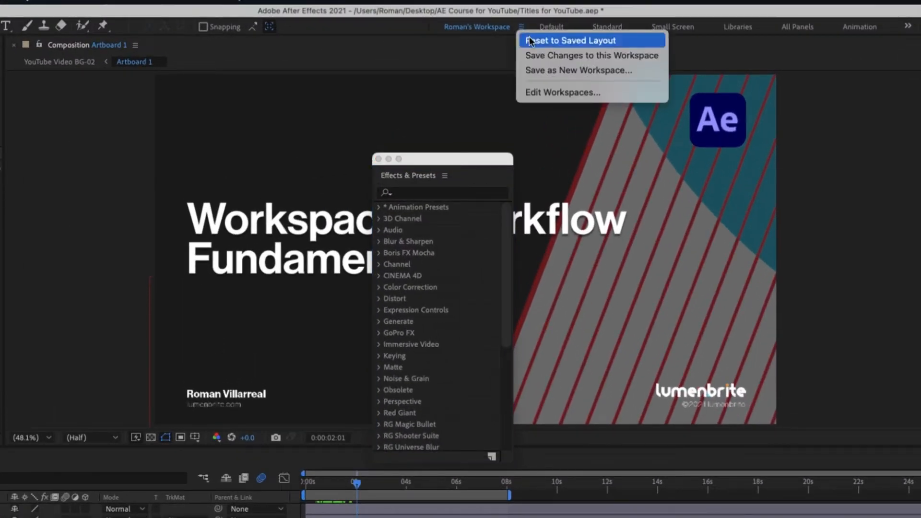
{"action": "left_click", "coordinate": [529, 40]}
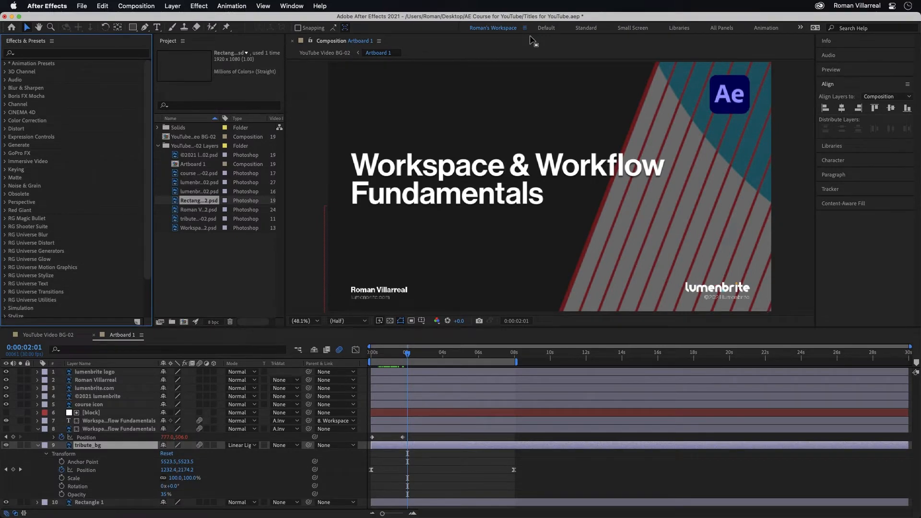
Switch to the Default workspace and reset it to its saved layout
{"action": "left_click", "coordinate": [545, 29]}
{"action": "left_click", "coordinate": [562, 29]}
{"action": "left_click", "coordinate": [568, 36]}
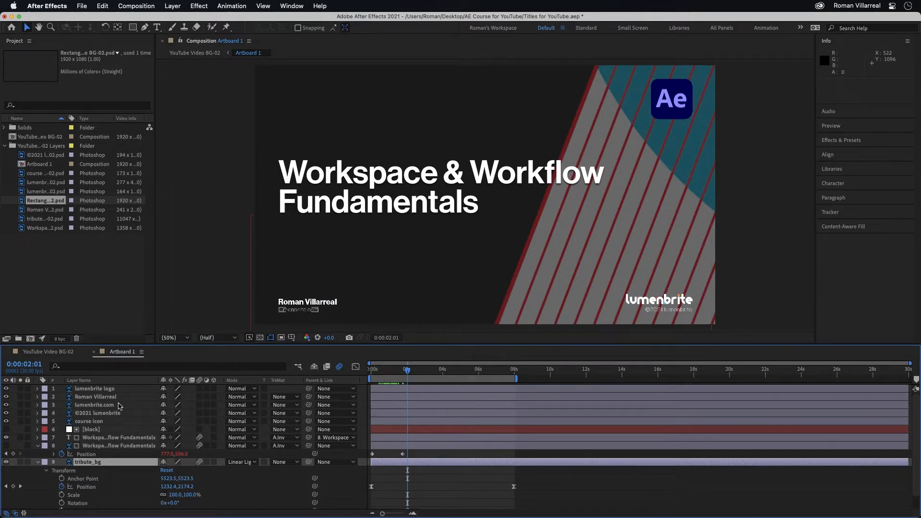
Select the lumenbrite.com layer in the Artboard 1 timeline and move the current time to 0:00:01:03
{"action": "left_click", "coordinate": [97, 390]}
{"action": "left_click", "coordinate": [96, 397]}
{"action": "left_click", "coordinate": [94, 406]}
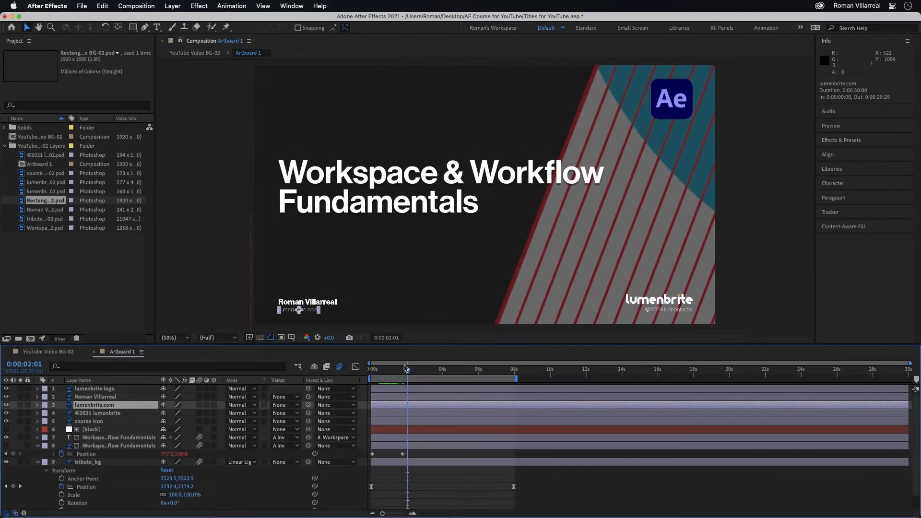
{"action": "left_click_drag", "start_coordinate": [622, 306], "coordinate": [640, 307]}
{"action": "left_click_drag", "start_coordinate": [421, 373], "coordinate": [390, 374]}
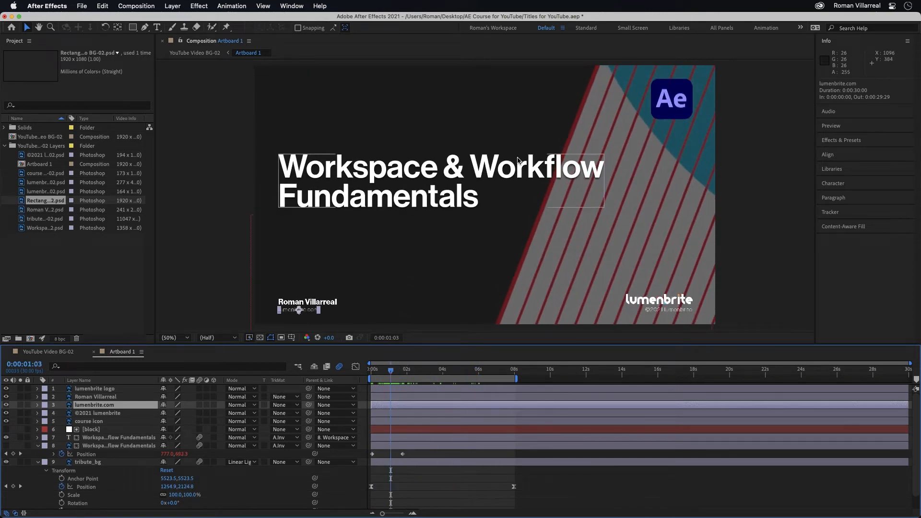
Select the tribute_bg layer in the composition view and set the view magnification to 3.1%
{"action": "left_click", "coordinate": [518, 232]}
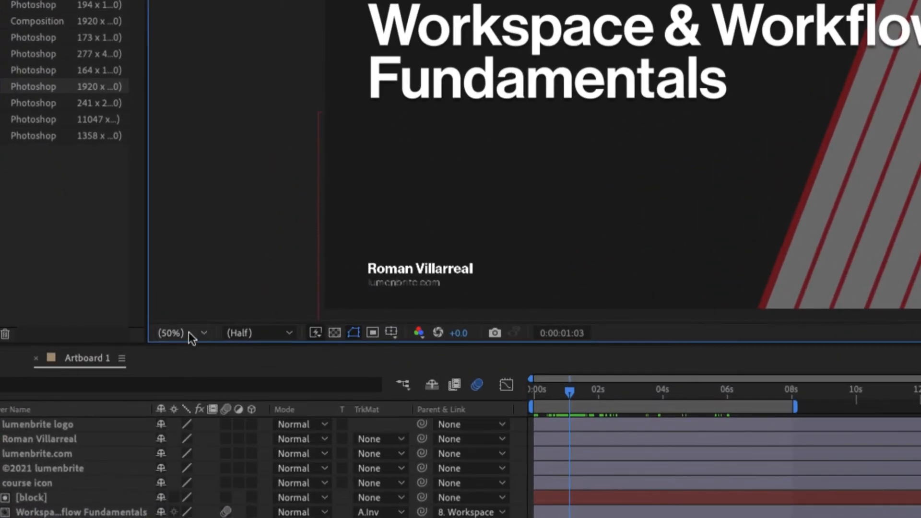
{"action": "left_click", "coordinate": [200, 333]}
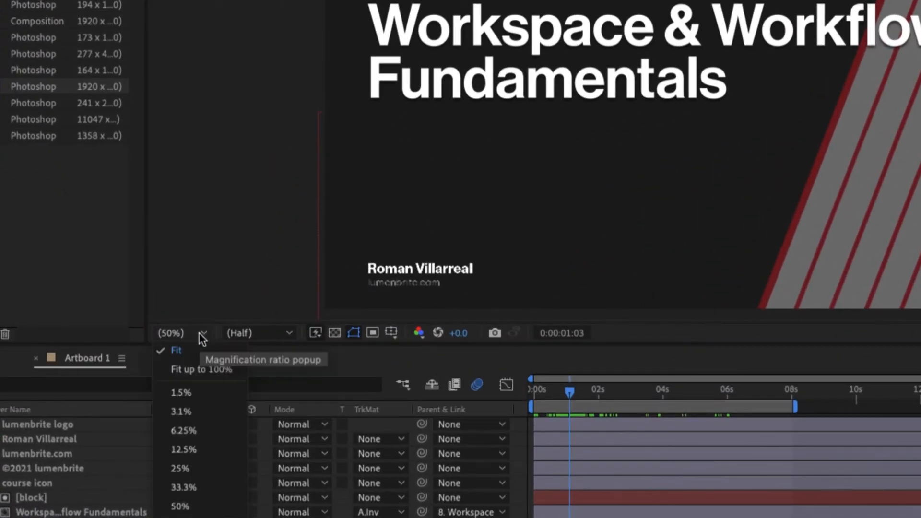
{"action": "left_click", "coordinate": [194, 413]}
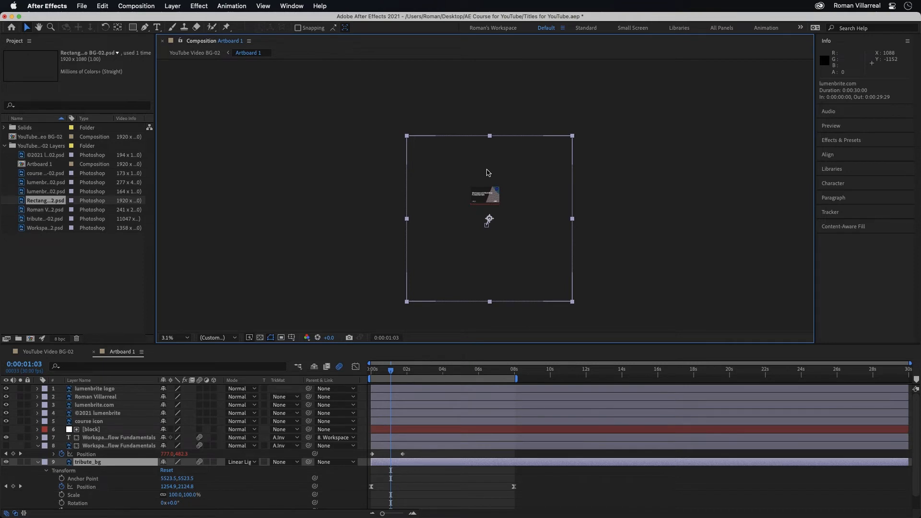
Zoom the composition view in and out between small magnifications and 50%, and fit the frame to the viewer
{"action": "scroll", "coordinate": [486, 172], "scroll_direction": "down", "scroll_amount": 1}
{"action": "scroll", "coordinate": [487, 173], "scroll_direction": "up", "scroll_amount": 6}
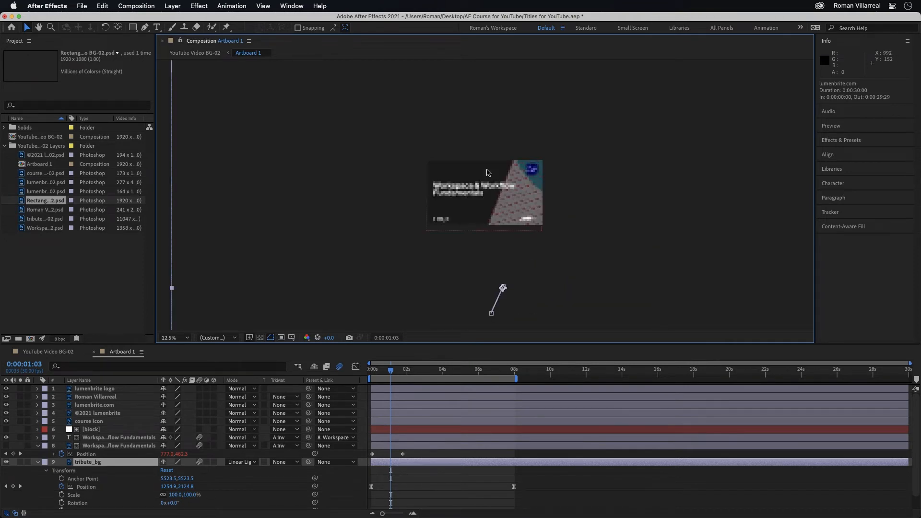
{"action": "scroll", "coordinate": [487, 172], "scroll_direction": "down", "scroll_amount": 3}
{"action": "scroll", "coordinate": [487, 172], "scroll_direction": "up", "scroll_amount": 4}
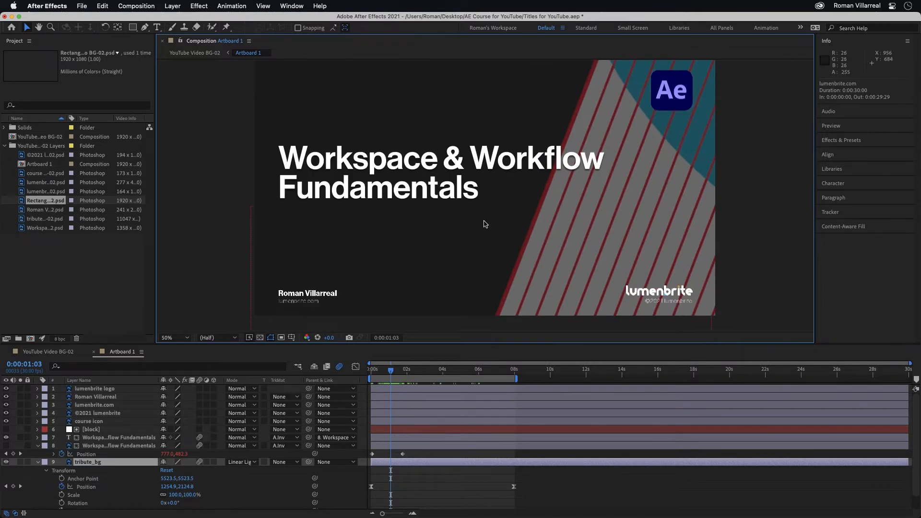
{"action": "key", "text": "comma"}
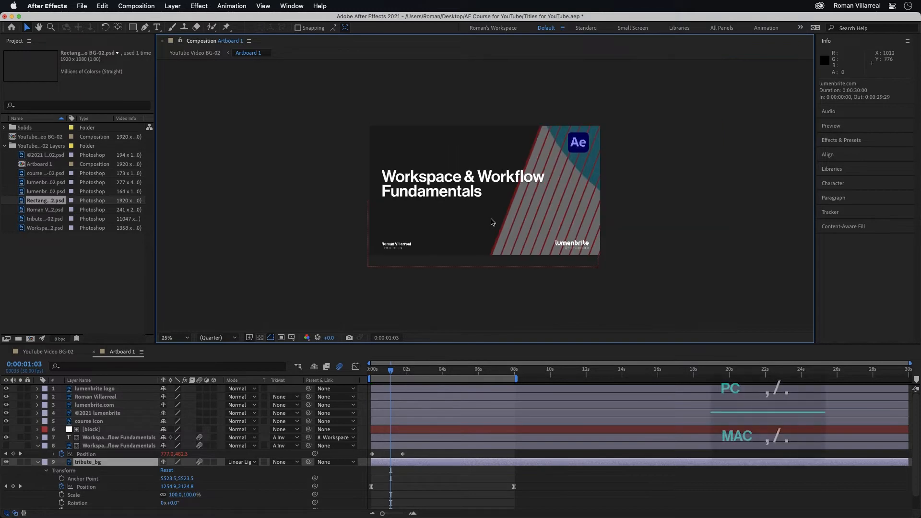
{"action": "key", "text": "comma"}
{"action": "key", "text": "period"}
{"action": "key", "text": "period"}
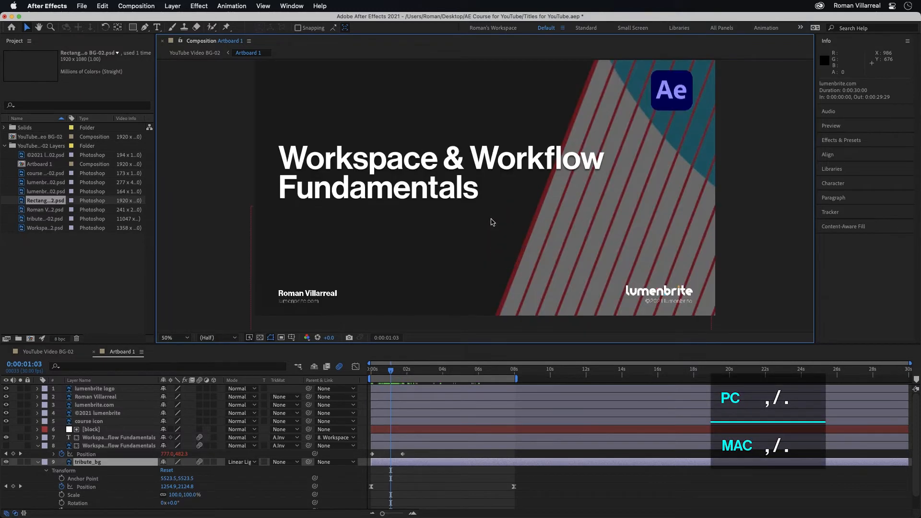
{"action": "key", "text": "comma"}
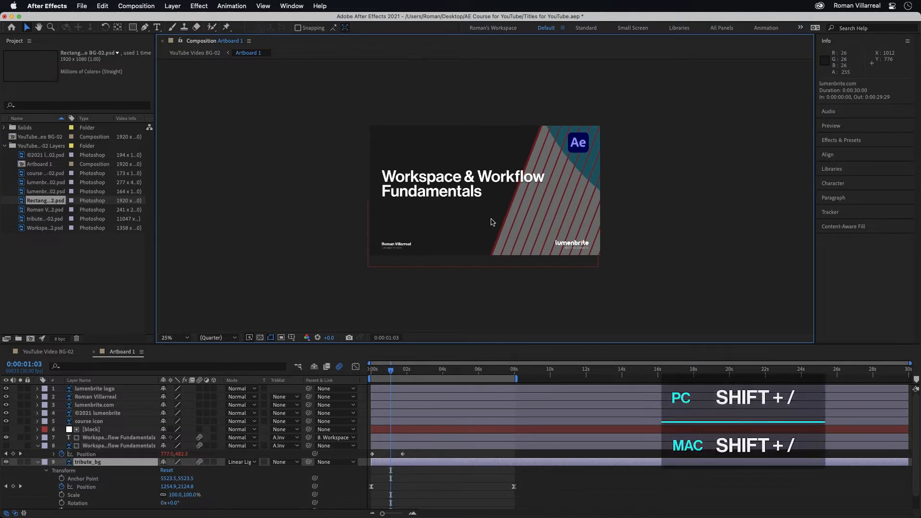
{"action": "key", "text": "shift+slash"}
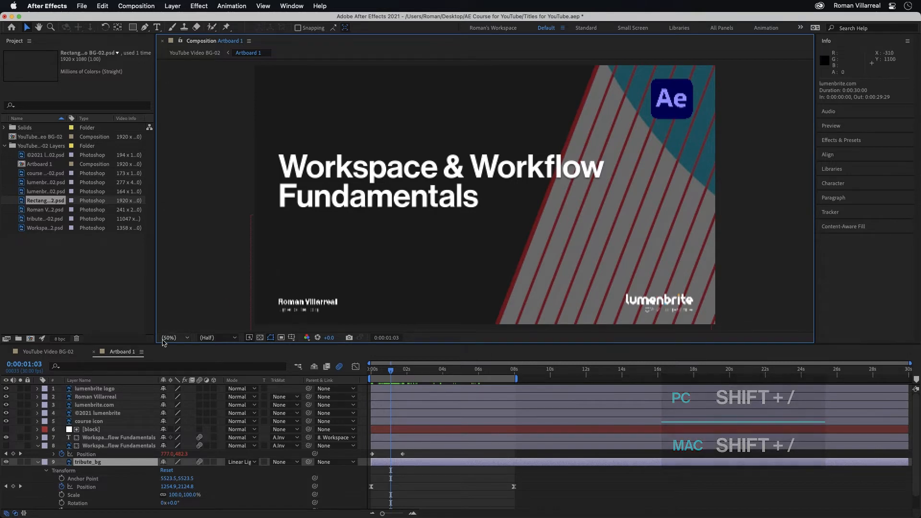
Widen the Project panel while making the timeline taller, and move the current time to 0:00:03:16
{"action": "left_click_drag", "start_coordinate": [155, 344], "coordinate": [194, 331]}
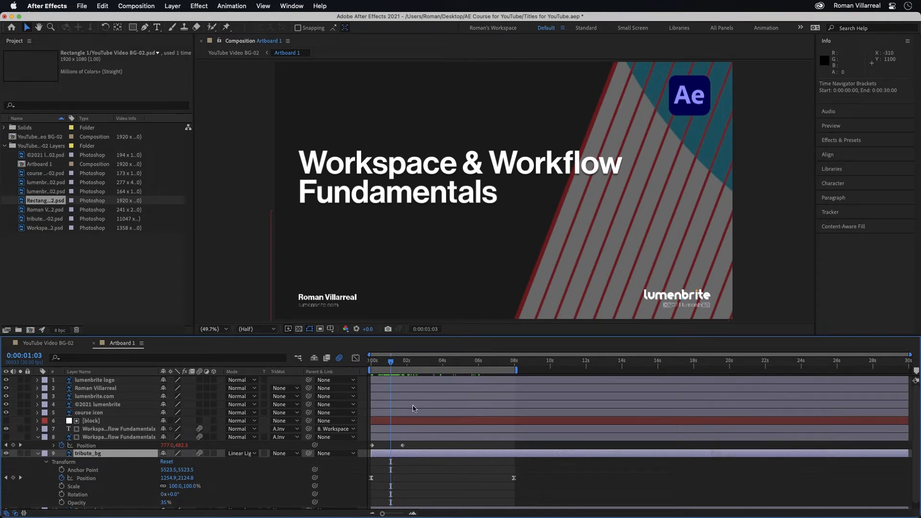
{"action": "left_click_drag", "start_coordinate": [391, 363], "coordinate": [434, 364]}
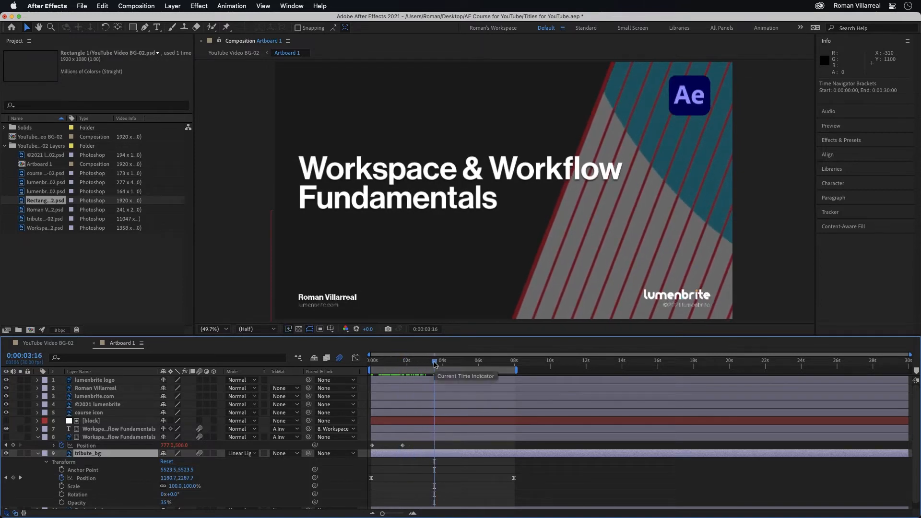
Search Effects & Presets for "tint" and apply the Tint effect to the tribute_bg layer
{"action": "left_click", "coordinate": [842, 140]}
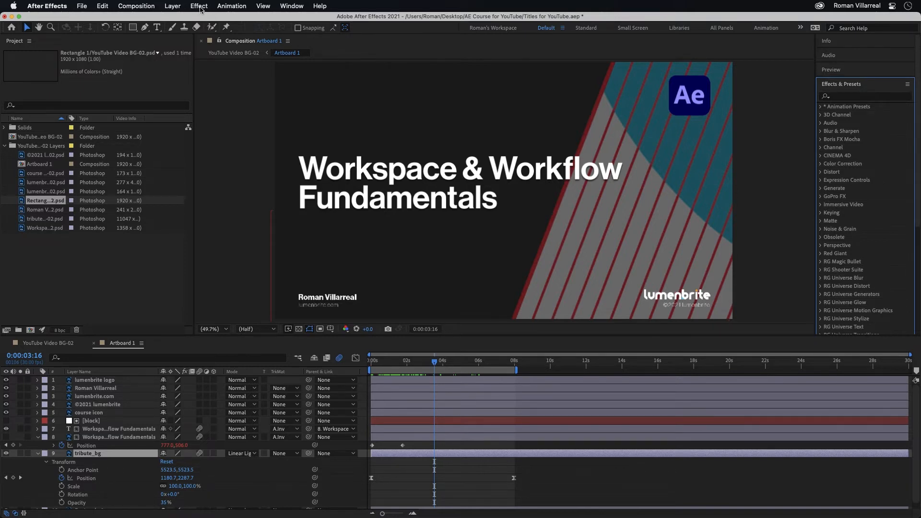
{"action": "left_click", "coordinate": [199, 7]}
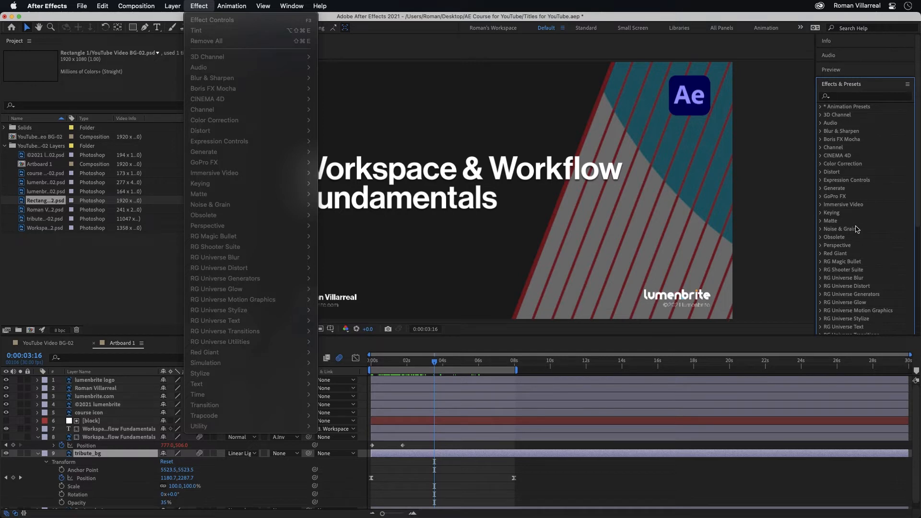
{"action": "left_click", "coordinate": [845, 97]}
{"action": "left_click", "coordinate": [846, 97]}
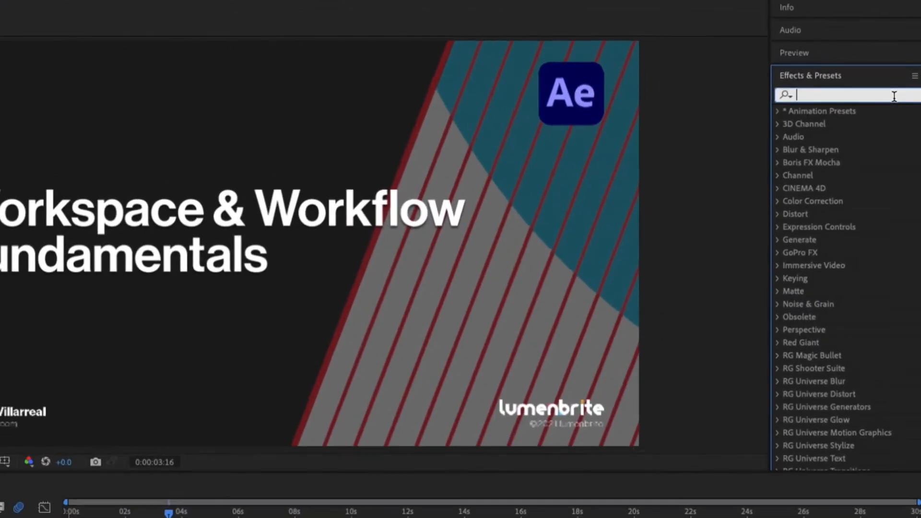
{"action": "left_click", "coordinate": [895, 99]}
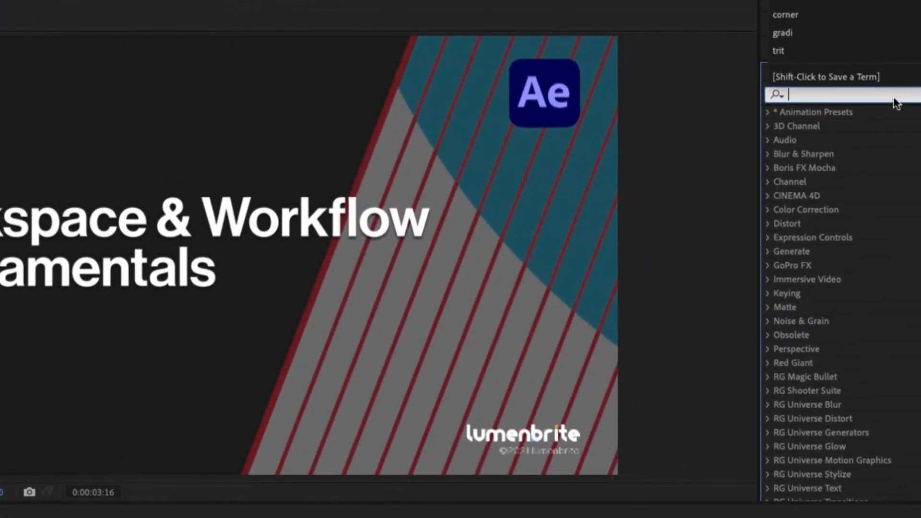
{"action": "type", "text": "tint"}
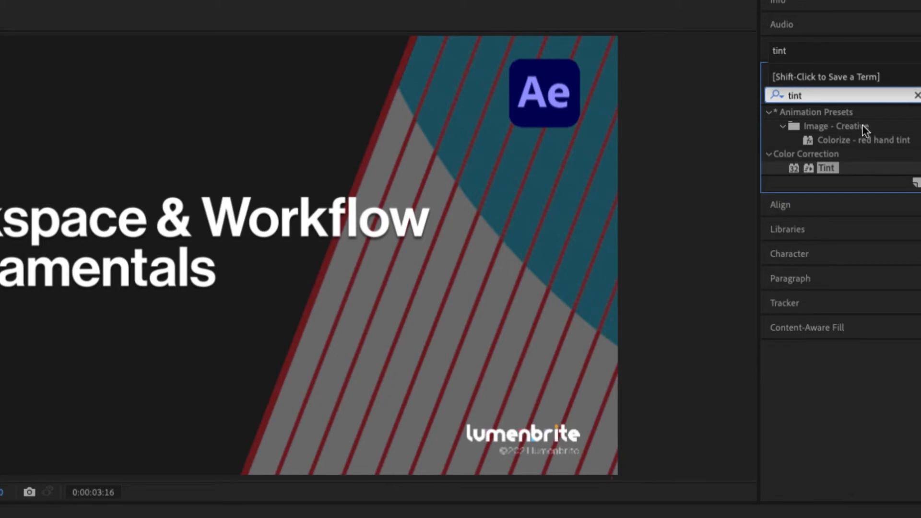
{"action": "left_click", "coordinate": [821, 166]}
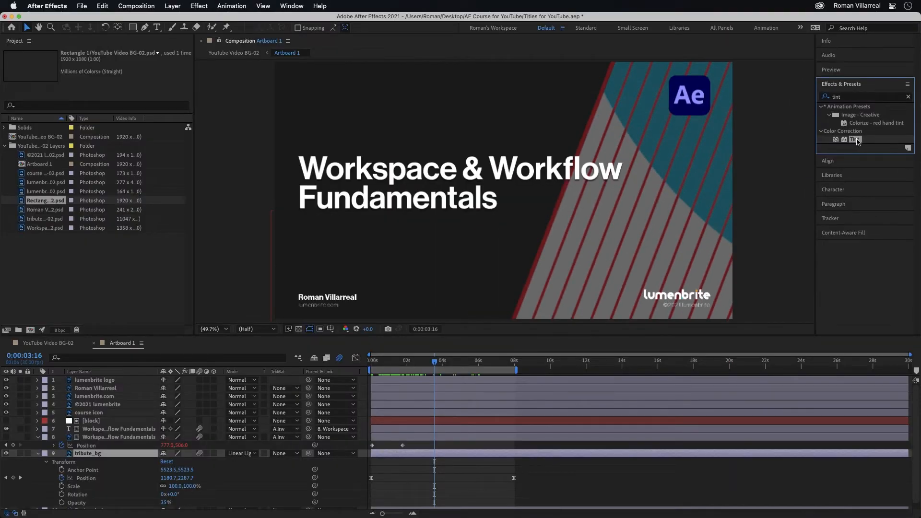
{"action": "left_click_drag", "start_coordinate": [857, 141], "coordinate": [695, 183]}
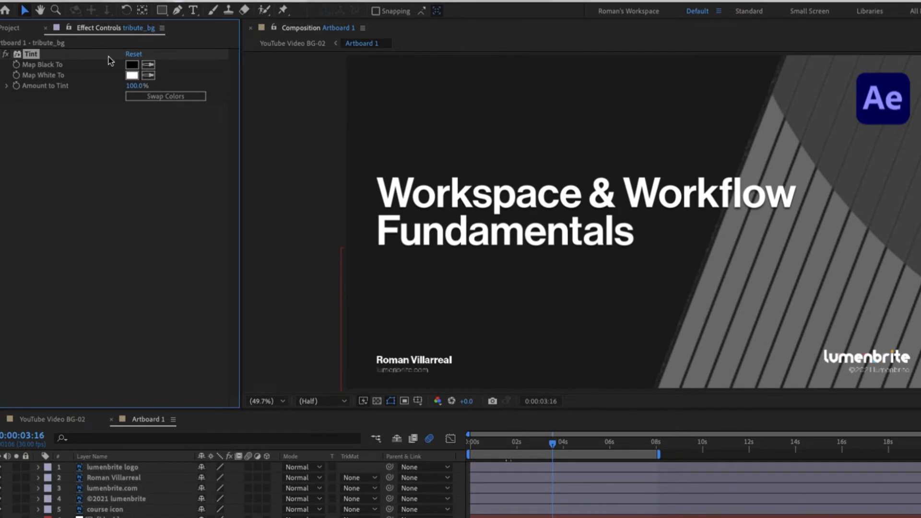
Set the Tint effect's Map Black To color to the deep blue 3708B3
{"action": "left_click", "coordinate": [131, 66]}
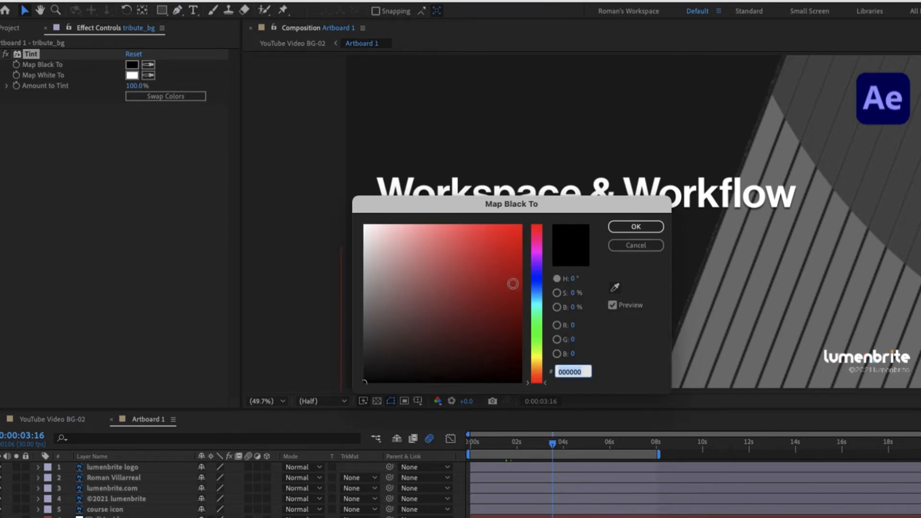
{"action": "left_click_drag", "start_coordinate": [459, 305], "coordinate": [519, 249]}
{"action": "left_click_drag", "start_coordinate": [535, 281], "coordinate": [538, 274]}
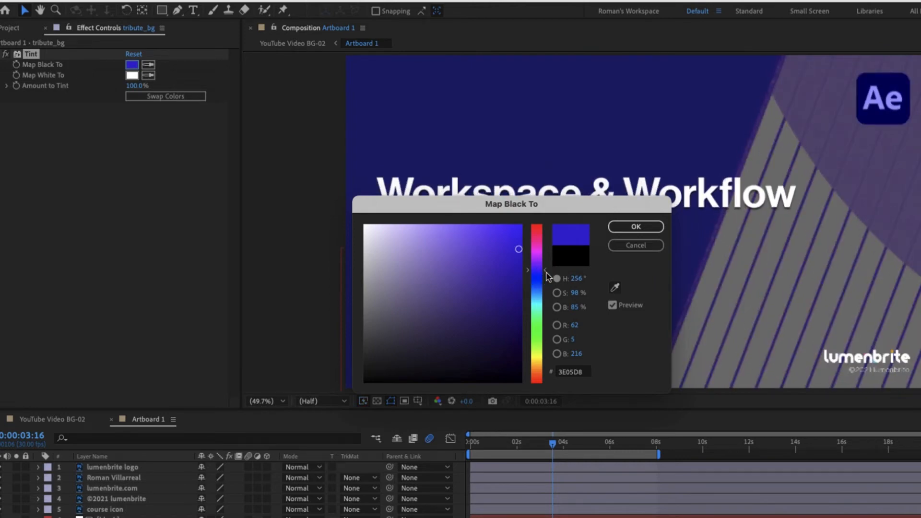
{"action": "left_click", "coordinate": [507, 245]}
{"action": "left_click_drag", "start_coordinate": [507, 245], "coordinate": [514, 271]}
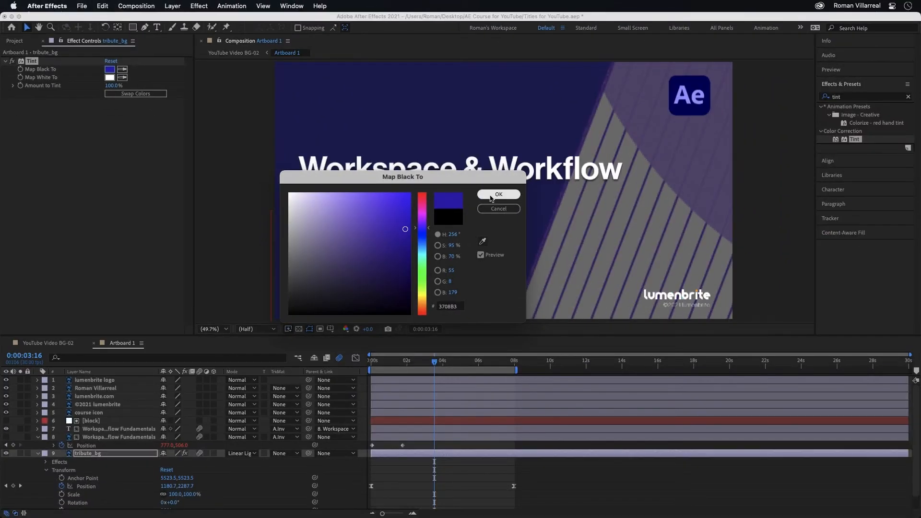
{"action": "left_click", "coordinate": [499, 194]}
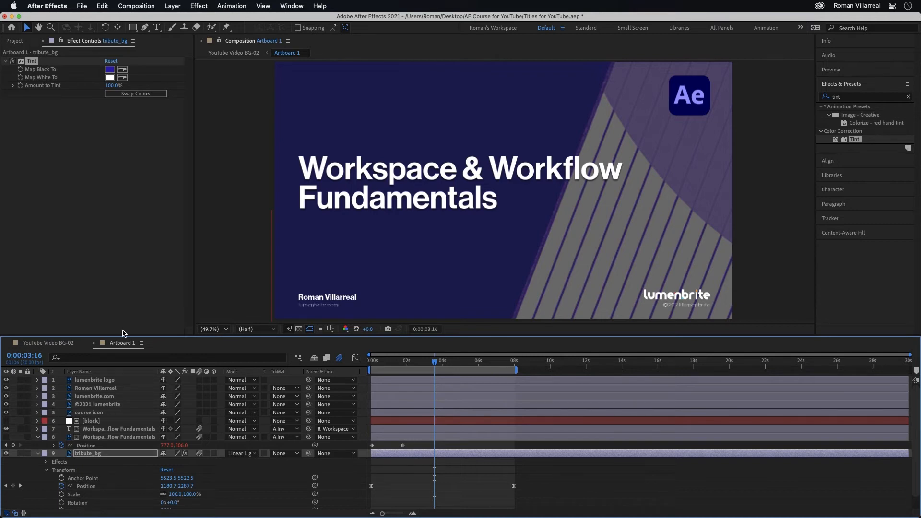
{"action": "left_click", "coordinate": [269, 247]}
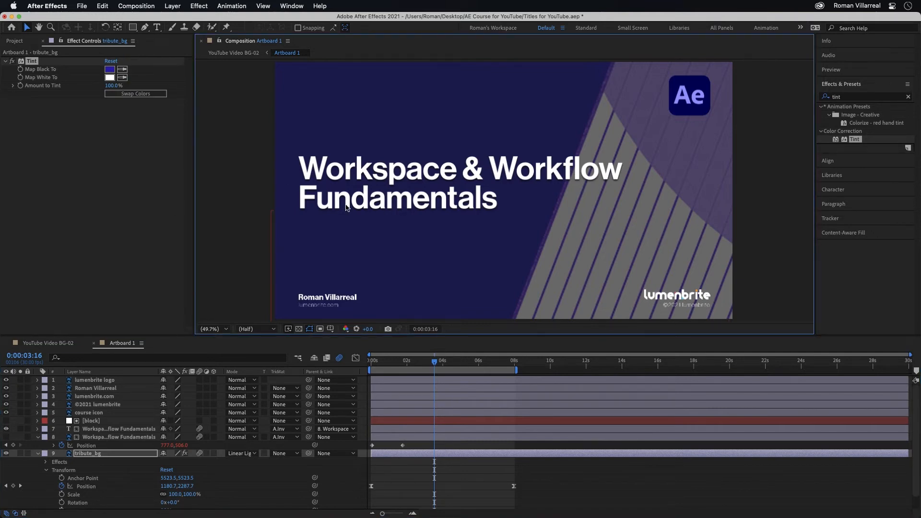
Export the Artboard 1 composition to the Adobe Media Encoder queue
{"action": "left_click", "coordinate": [414, 390]}
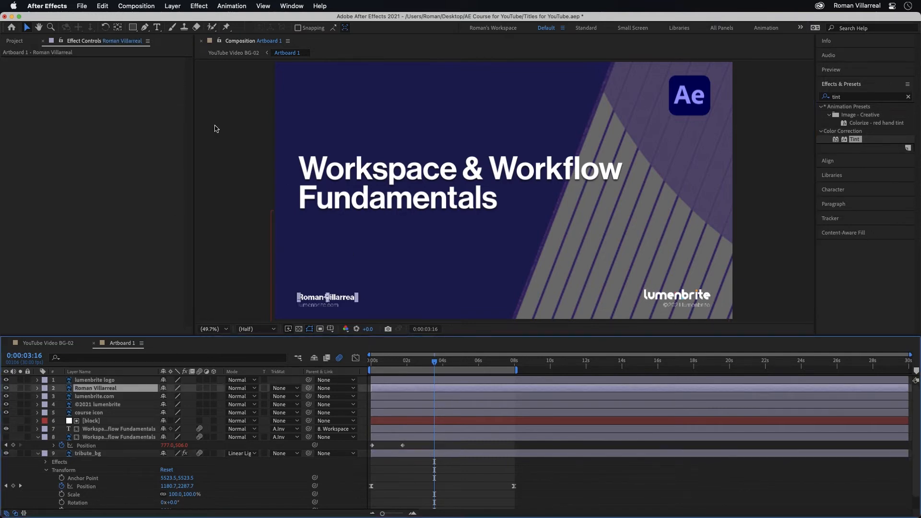
{"action": "left_click", "coordinate": [82, 5]}
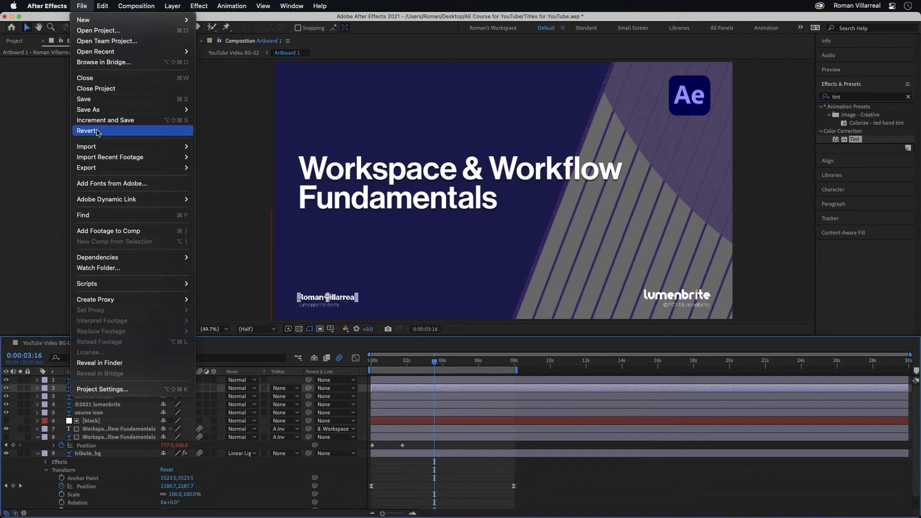
{"action": "mouse_move", "coordinate": [106, 173]}
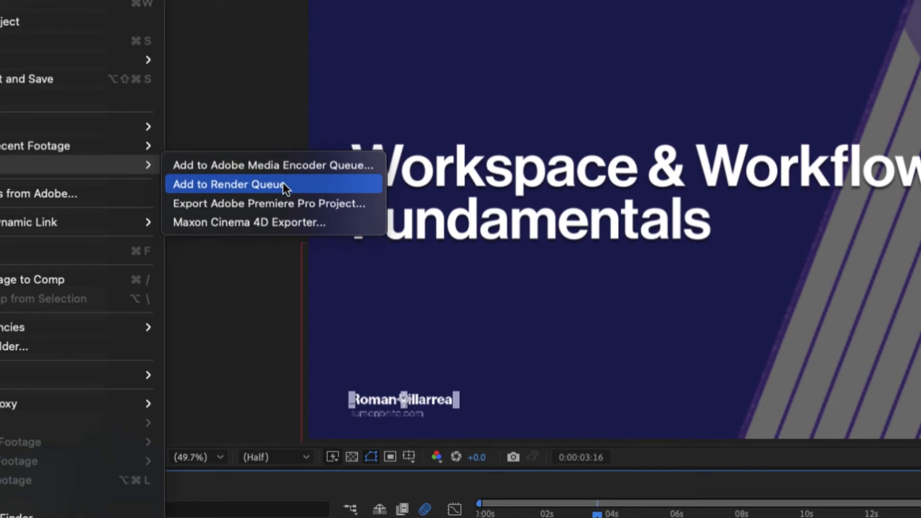
{"action": "left_click", "coordinate": [304, 169]}
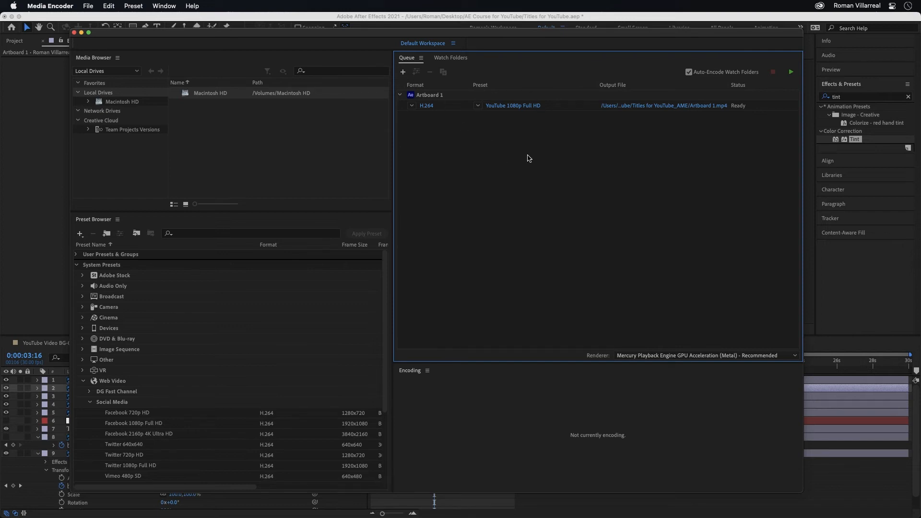
Set the Artboard 1 output location to the Desktop, replacing the existing Artboard 1.mp4, and start encoding the queue
{"action": "left_click", "coordinate": [647, 107]}
{"action": "left_click", "coordinate": [299, 186]}
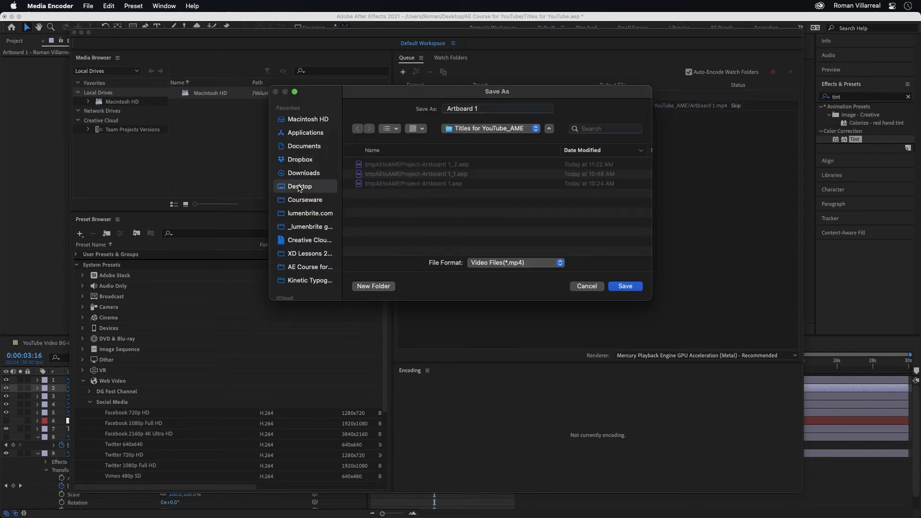
{"action": "left_click", "coordinate": [618, 287]}
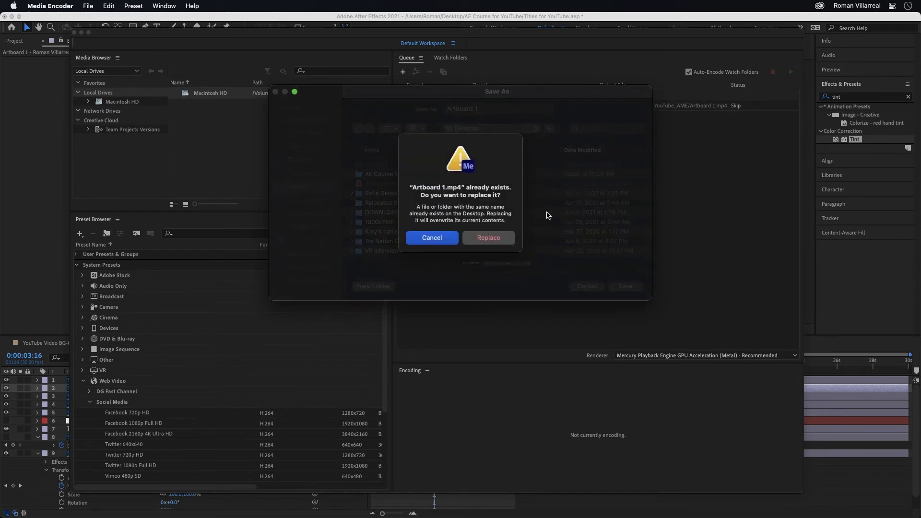
{"action": "left_click", "coordinate": [481, 238]}
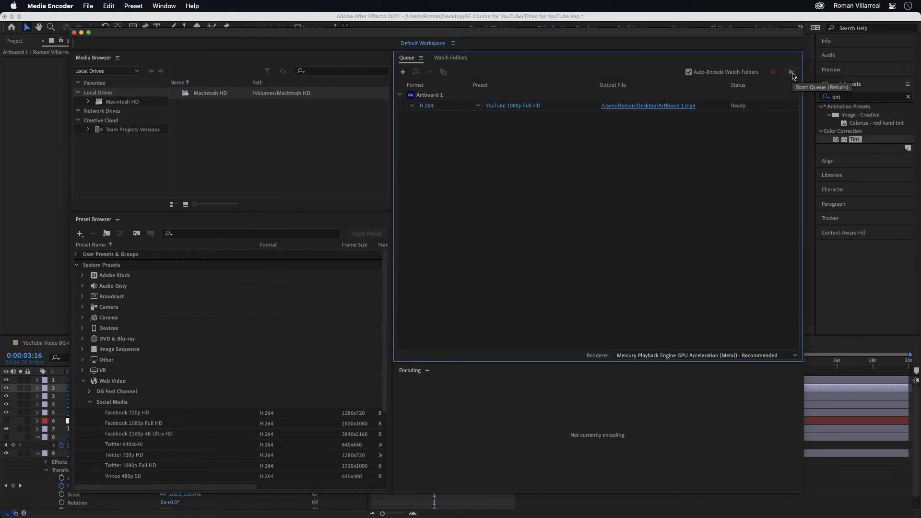
{"action": "left_click", "coordinate": [792, 73]}
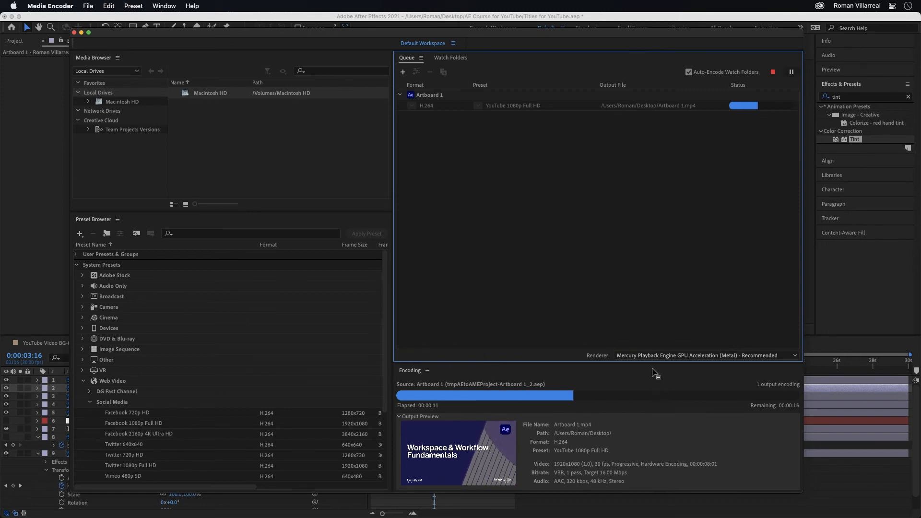
Switch back to After Effects while encoding runs and move the current time to 0:00:01:29
{"action": "left_click_drag", "start_coordinate": [584, 35], "coordinate": [584, 39]}
{"action": "left_click", "coordinate": [625, 18]}
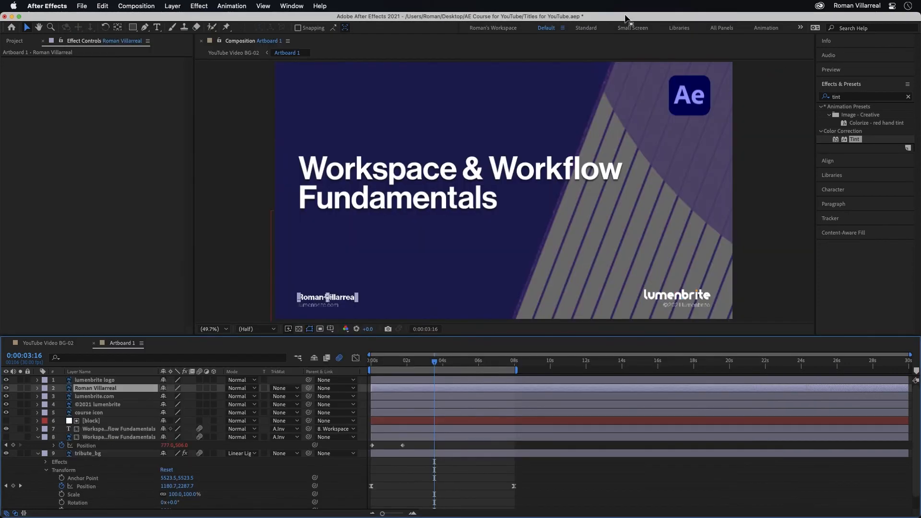
{"action": "left_click_drag", "start_coordinate": [423, 368], "coordinate": [407, 366]}
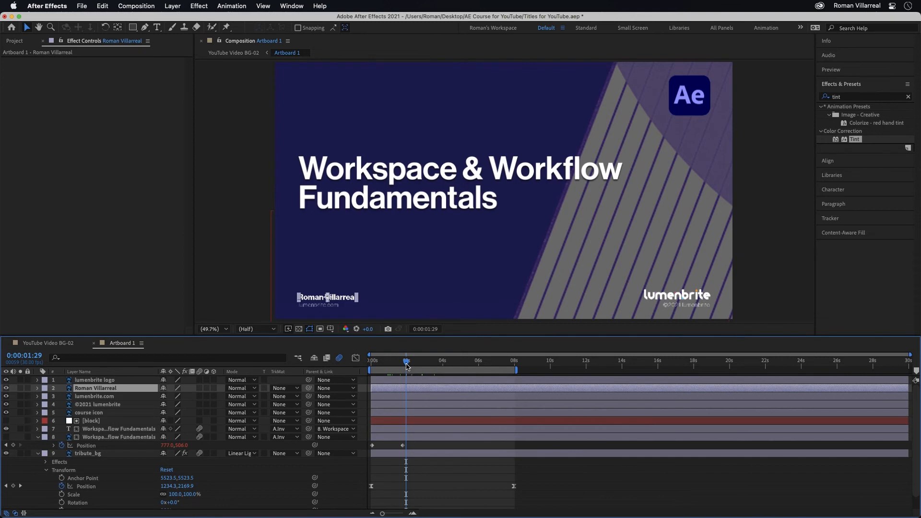
Switch to Media Encoder, preview the encoded Artboard 1.mp4 from its Desktop folder, and return to the queue
{"action": "key", "text": "super+Tab"}
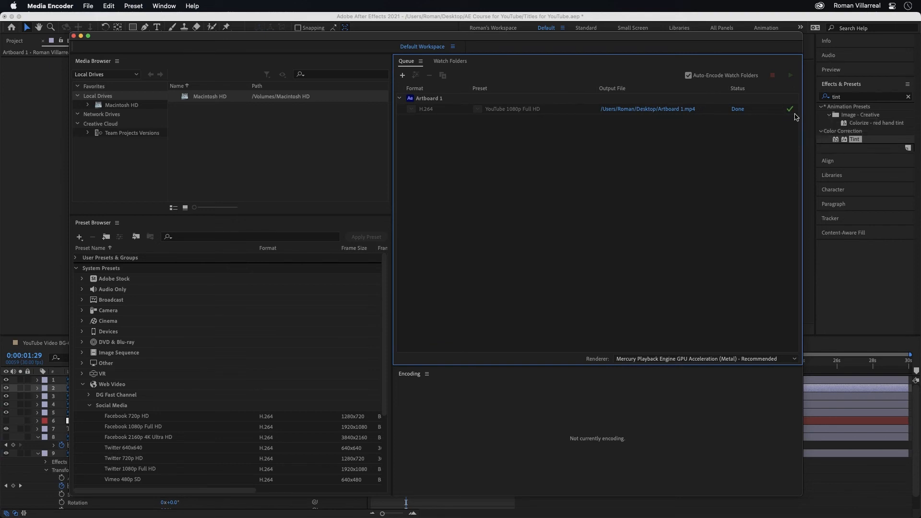
{"action": "left_click", "coordinate": [638, 110]}
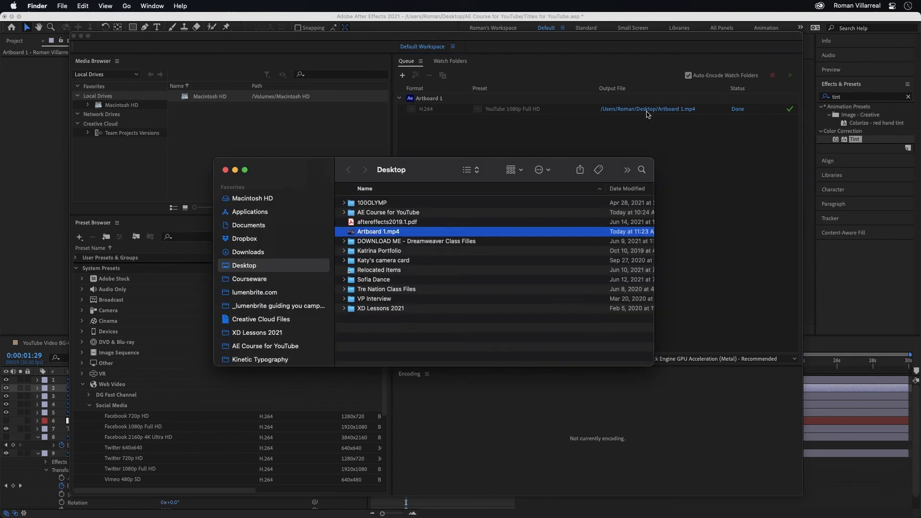
{"action": "key", "text": "space"}
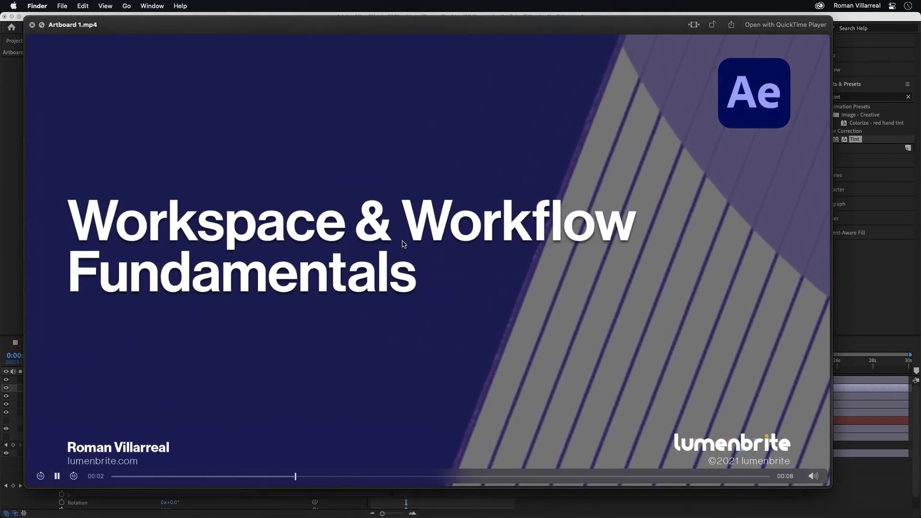
{"action": "key", "text": "space"}
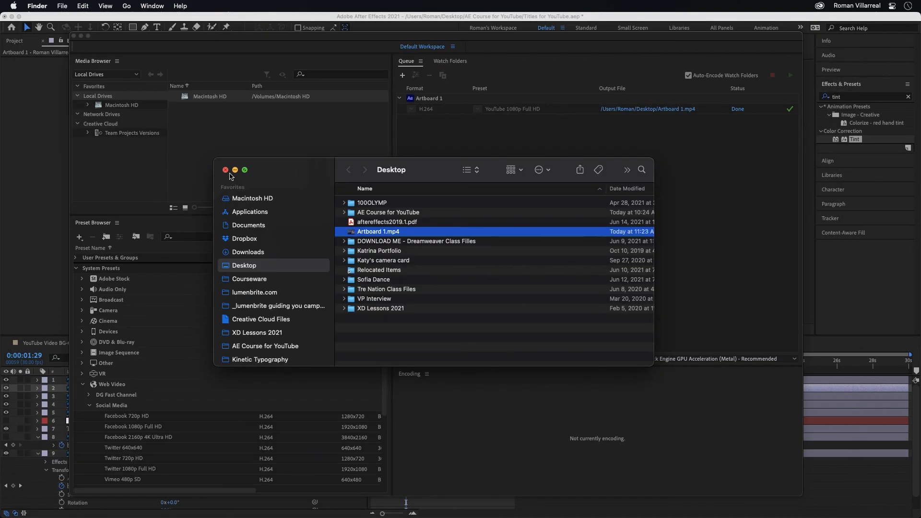
{"action": "left_click", "coordinate": [225, 170]}
{"action": "left_click", "coordinate": [468, 184]}
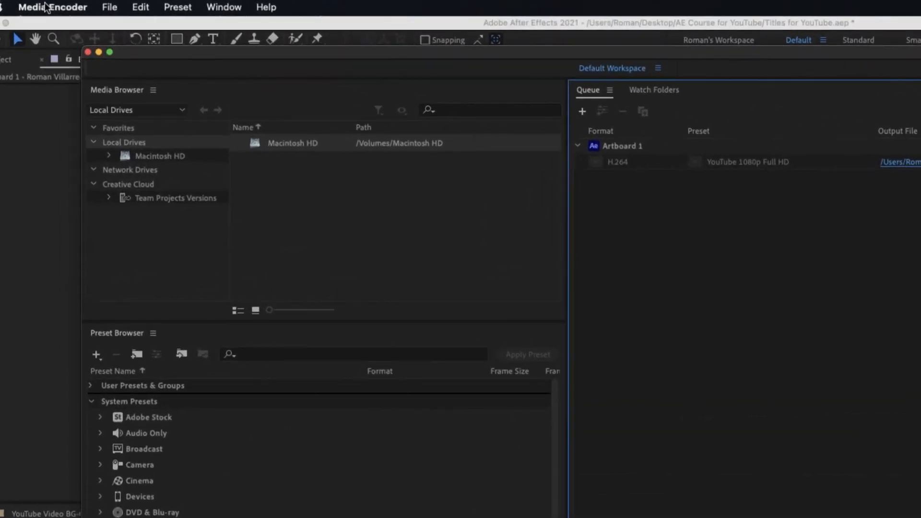
Examine Media Encoder's General preferences for queue and output, and close them without making changes
{"action": "left_click", "coordinate": [46, 7]}
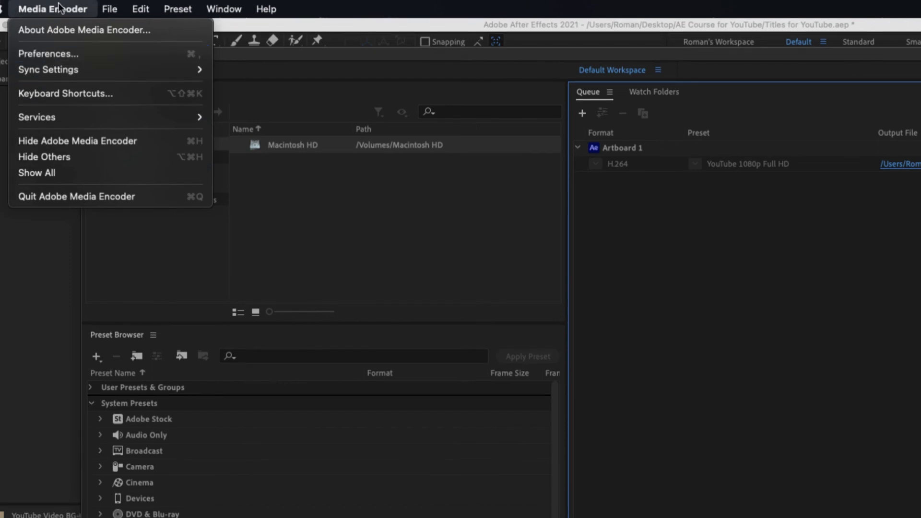
{"action": "mouse_move", "coordinate": [129, 13]}
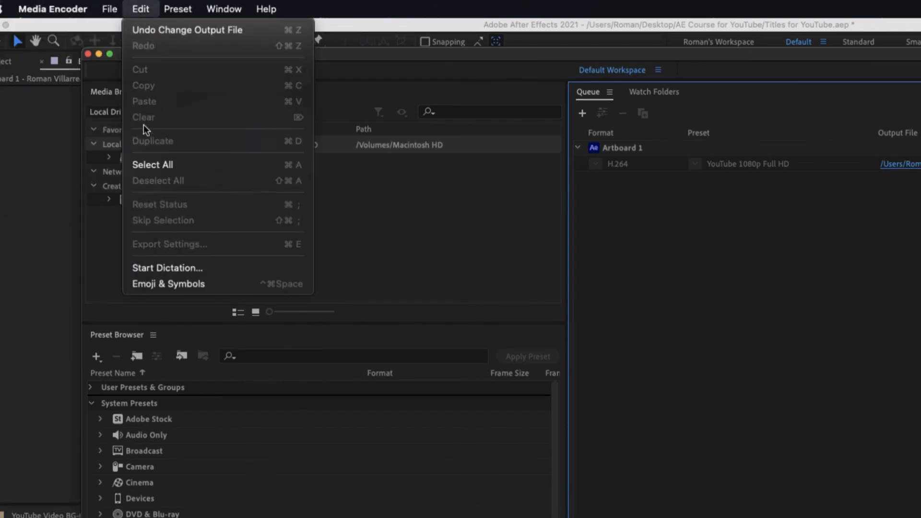
{"action": "mouse_move", "coordinate": [60, 4]}
{"action": "left_click", "coordinate": [55, 56]}
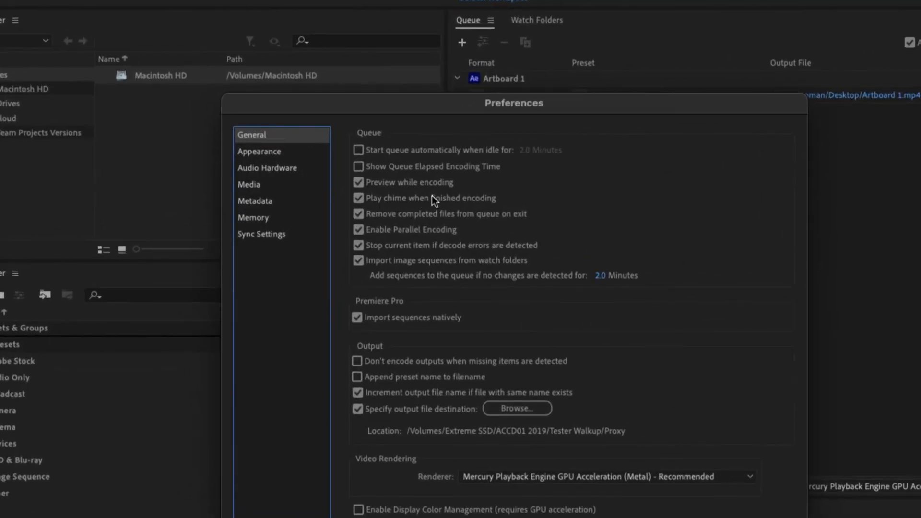
{"action": "left_click", "coordinate": [599, 411]}
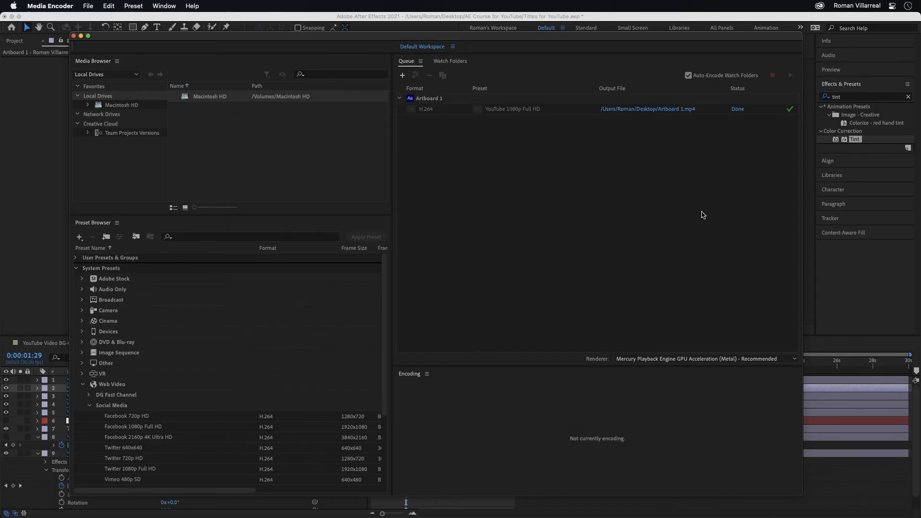